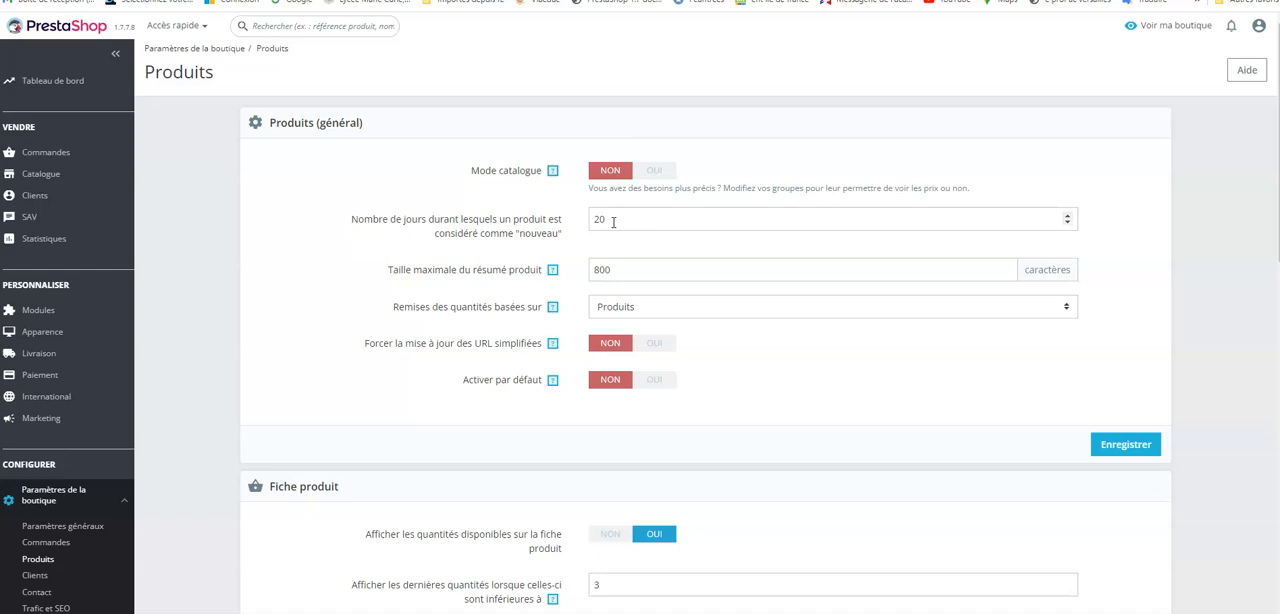
Step: Set the number of days during which a product is considered new to 15
left_click(612, 219)
key("BackSpace")
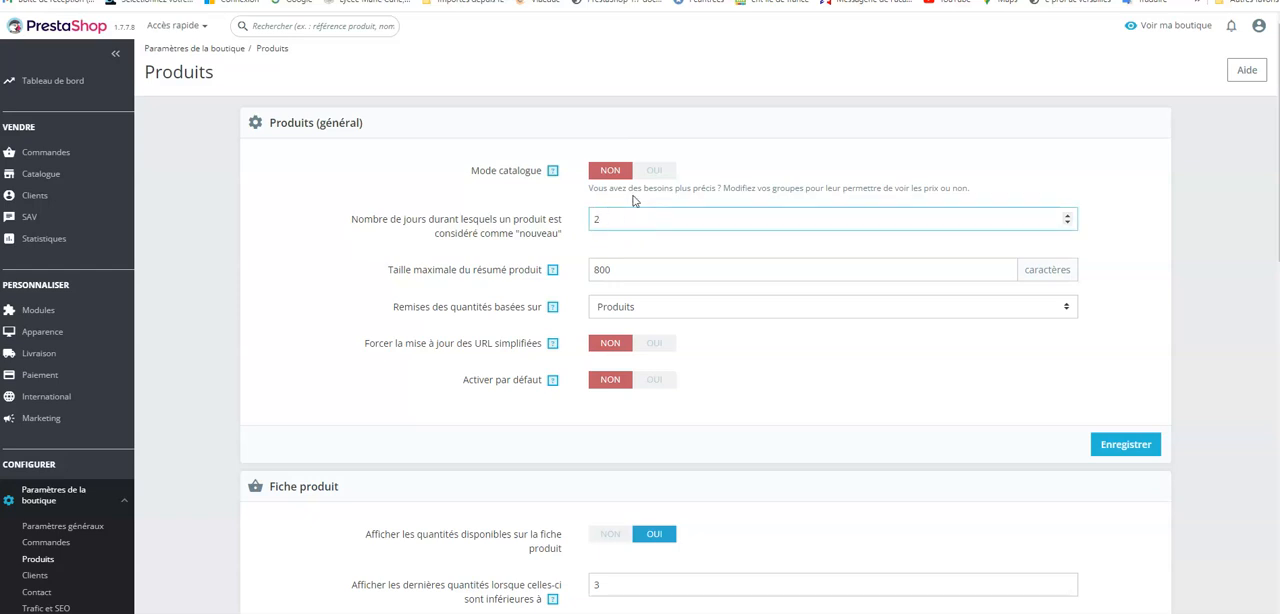
type("15")
left_click(606, 222)
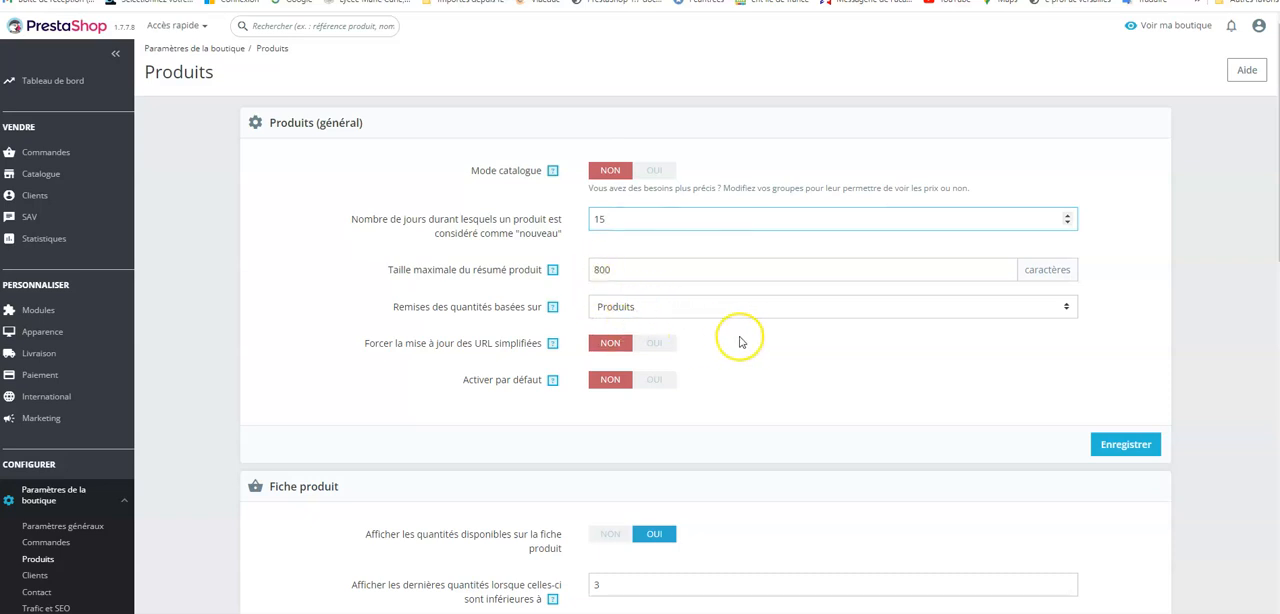
Step: Examine the available choices for what quantity discounts are based on, leaving the selection at Produits
left_click(1066, 307)
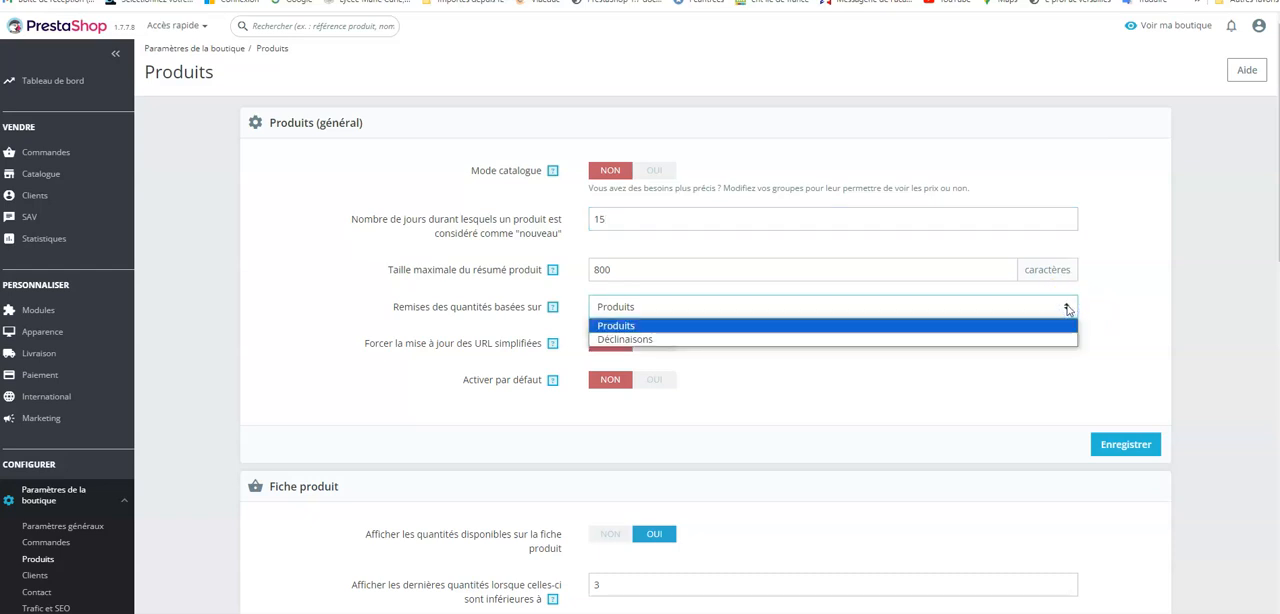
left_click(1005, 378)
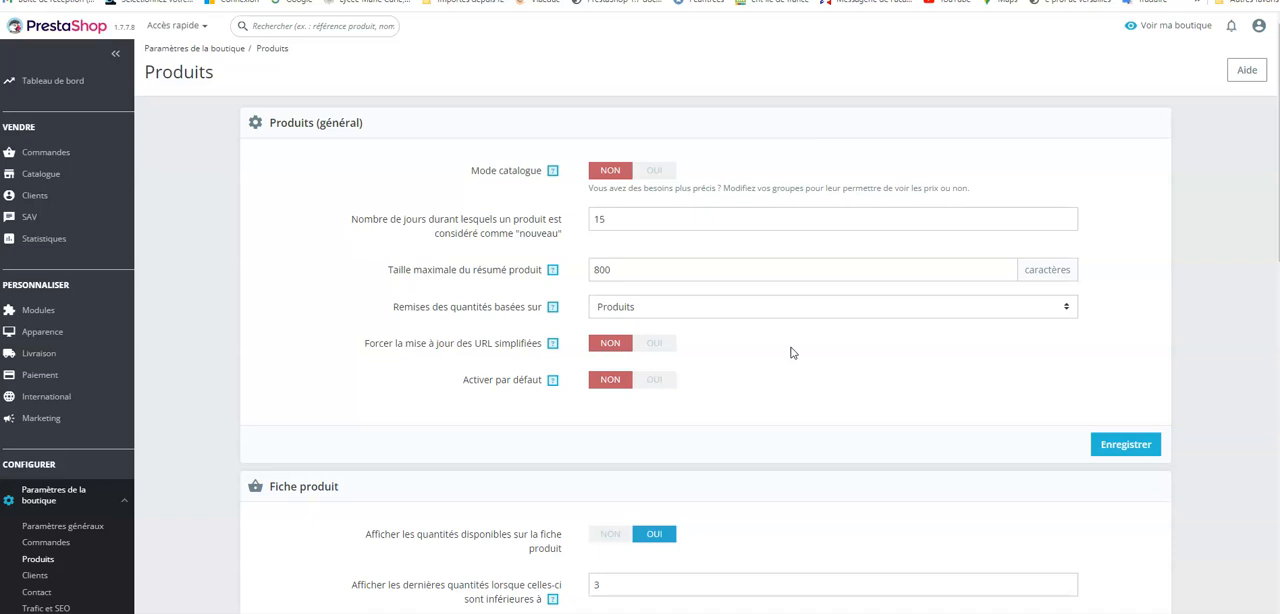
left_click(1067, 306)
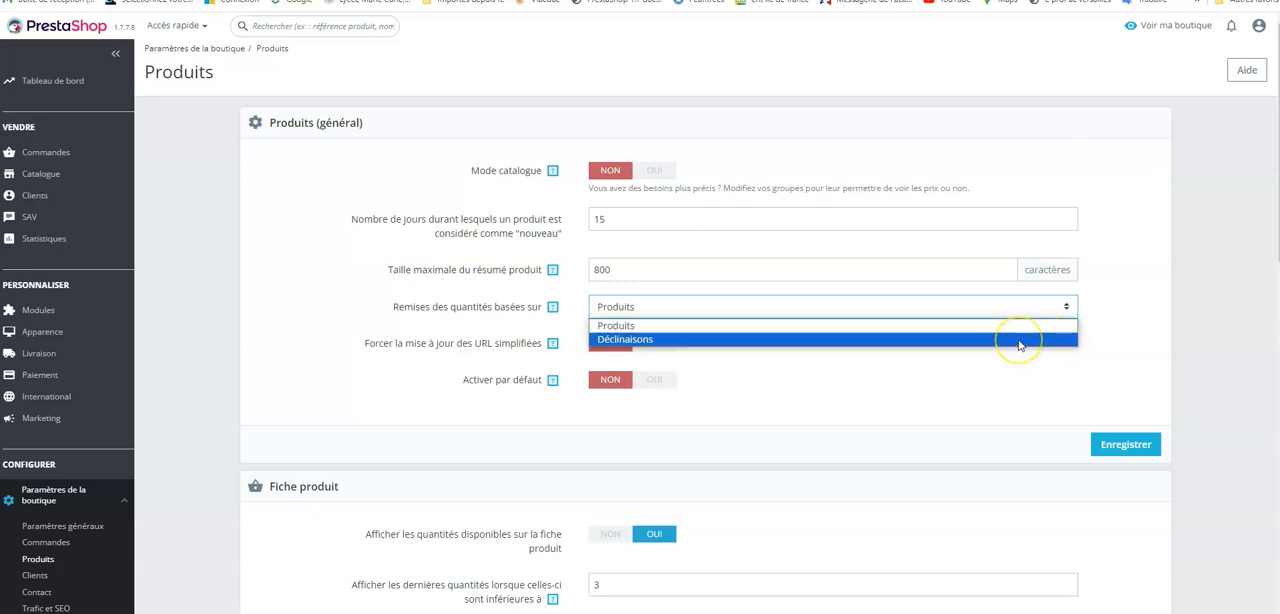
left_click(748, 392)
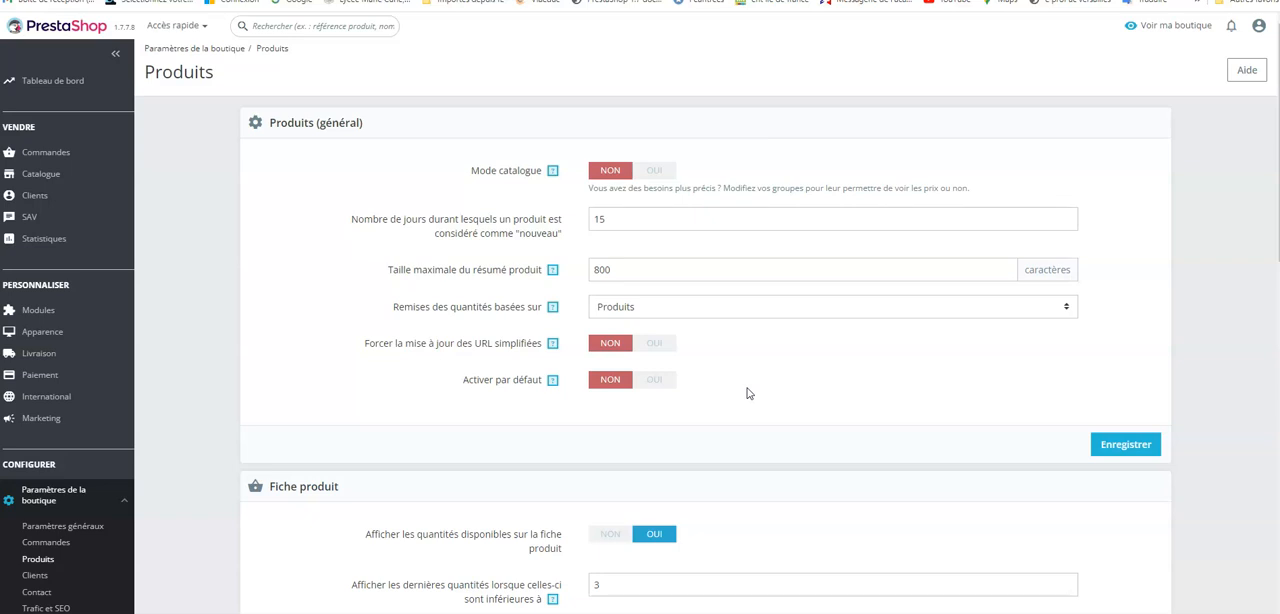
Step: Save the general product settings
left_click(773, 385)
left_click(777, 375)
left_click(626, 405)
left_click(607, 386)
left_click(607, 386)
left_click(1122, 447)
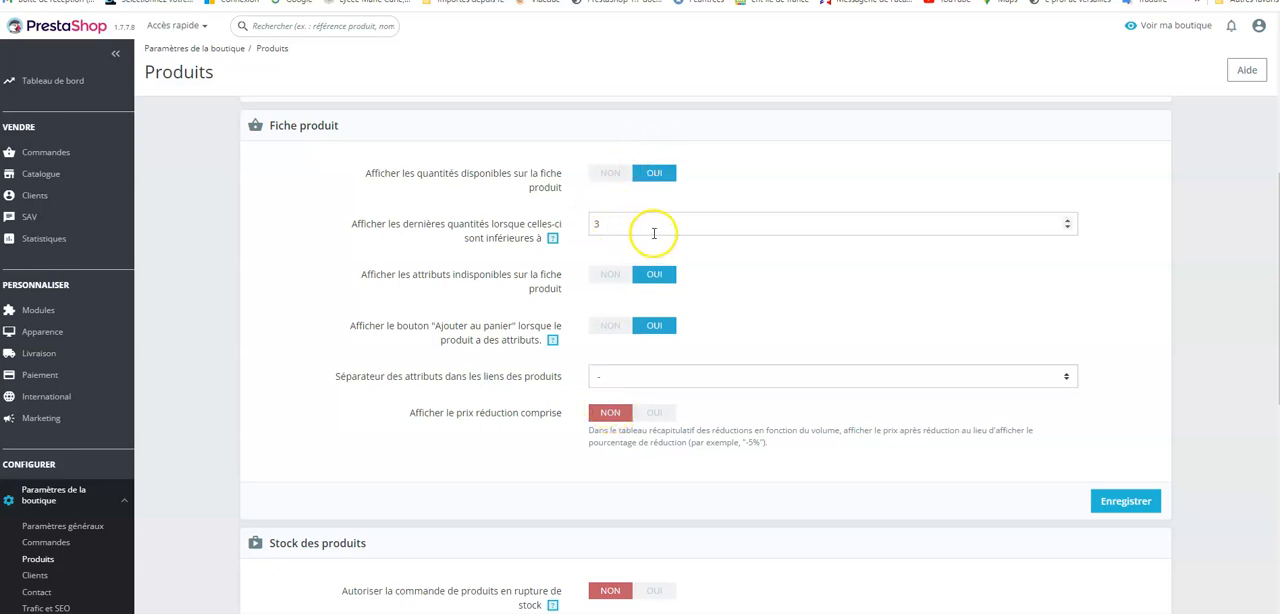
Step: Save the product page settings and allow ordering of out-of-stock products
left_click(1127, 503)
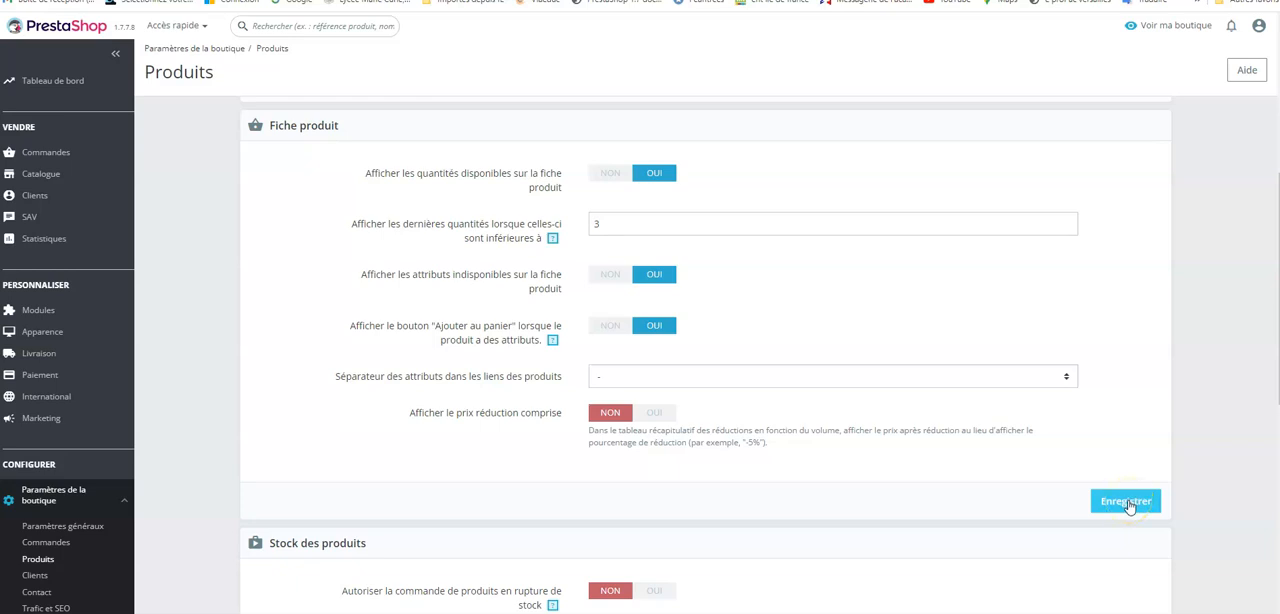
left_click(1128, 502)
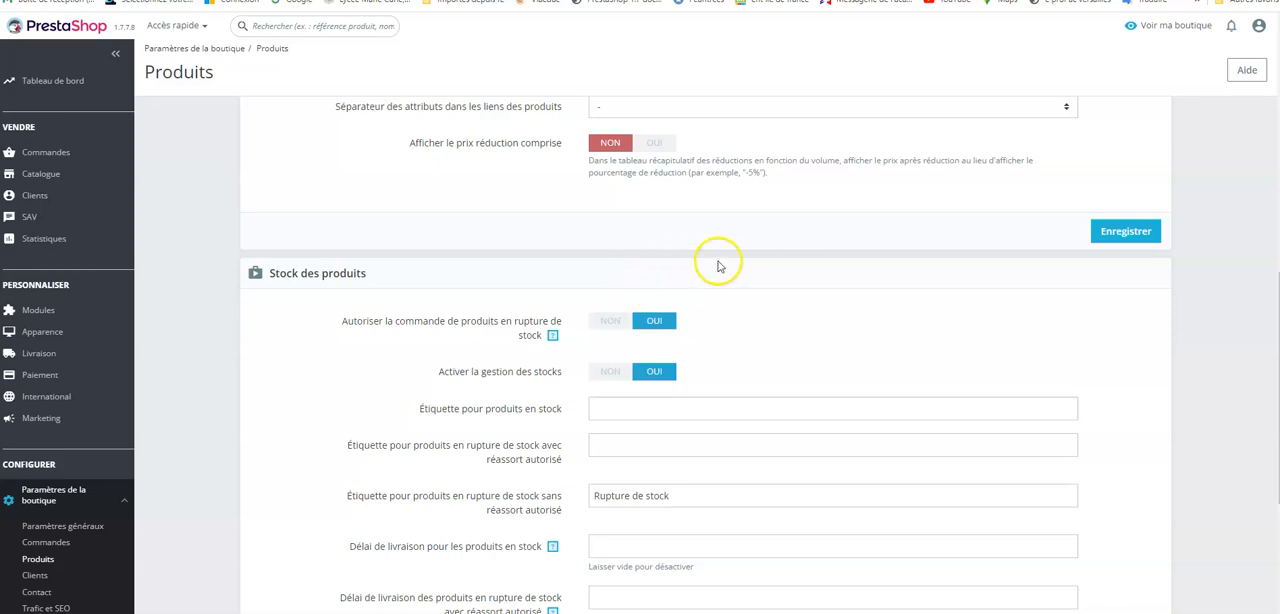
Step: Set the label for in-stock products to "Produit disponible" in the product stock settings
scroll(796, 260, "down", 2)
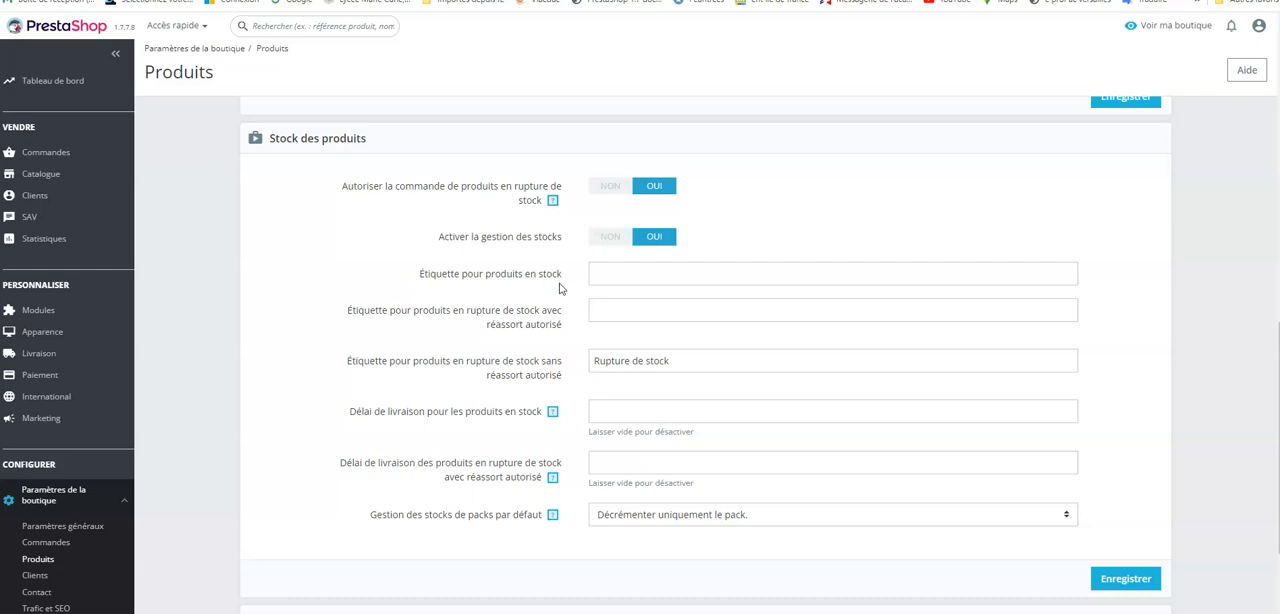
left_click(615, 272)
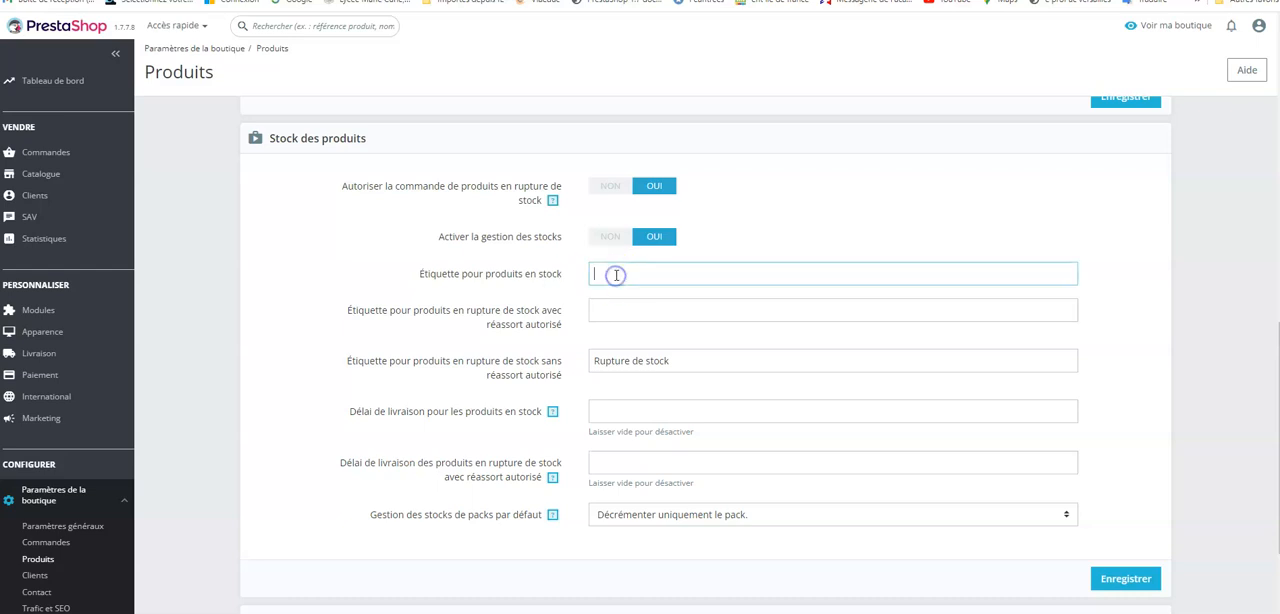
type("Produit disponible")
Step: Set the label for out-of-stock products with backorders allowed to "Rupture de stock. Veuillez nous contacter au", the shop's phone number, and "pour plus d'informations."
left_click(607, 309)
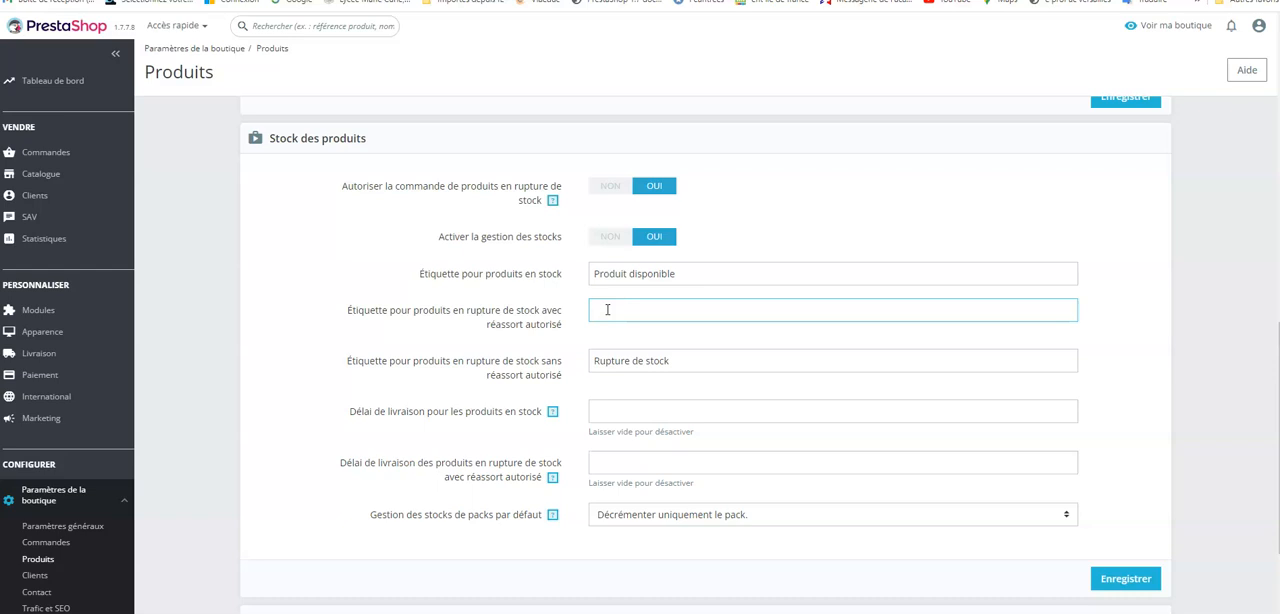
type("Rupture de stock.Veuillez ")
type("oontacter")
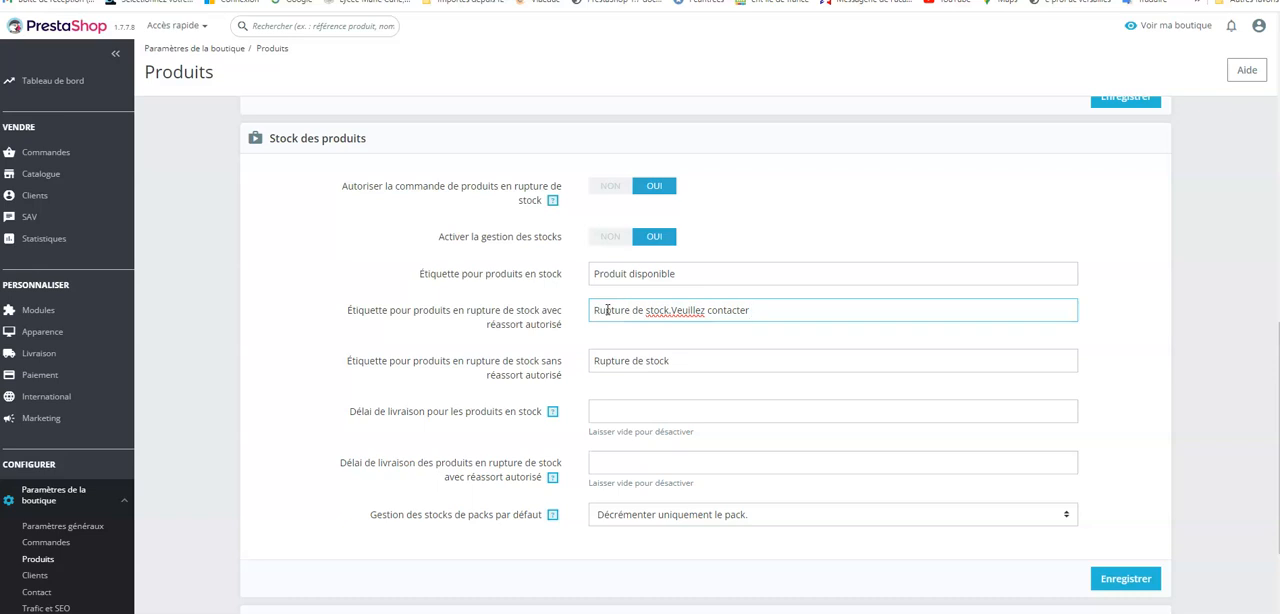
key("BackSpace")
key("BackSpace")
key("BackSpace")
key("BackSpace")
key("BackSpace")
key("BackSpace")
key("BackSpace")
key("BackSpace")
key("BackSpace")
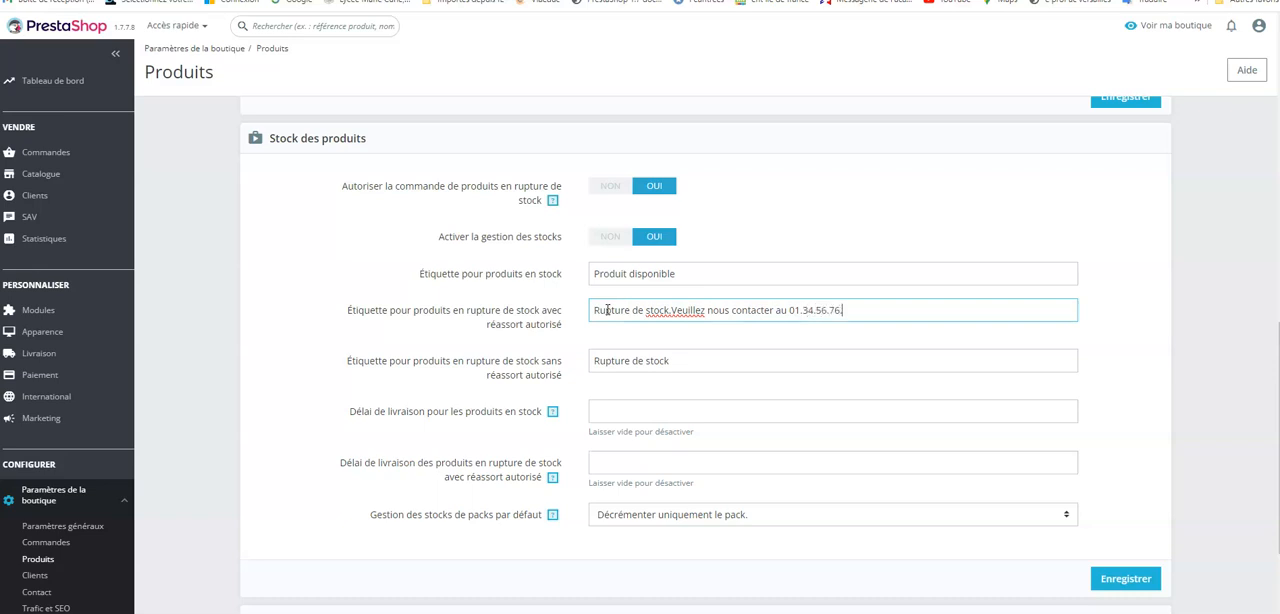
type(".")
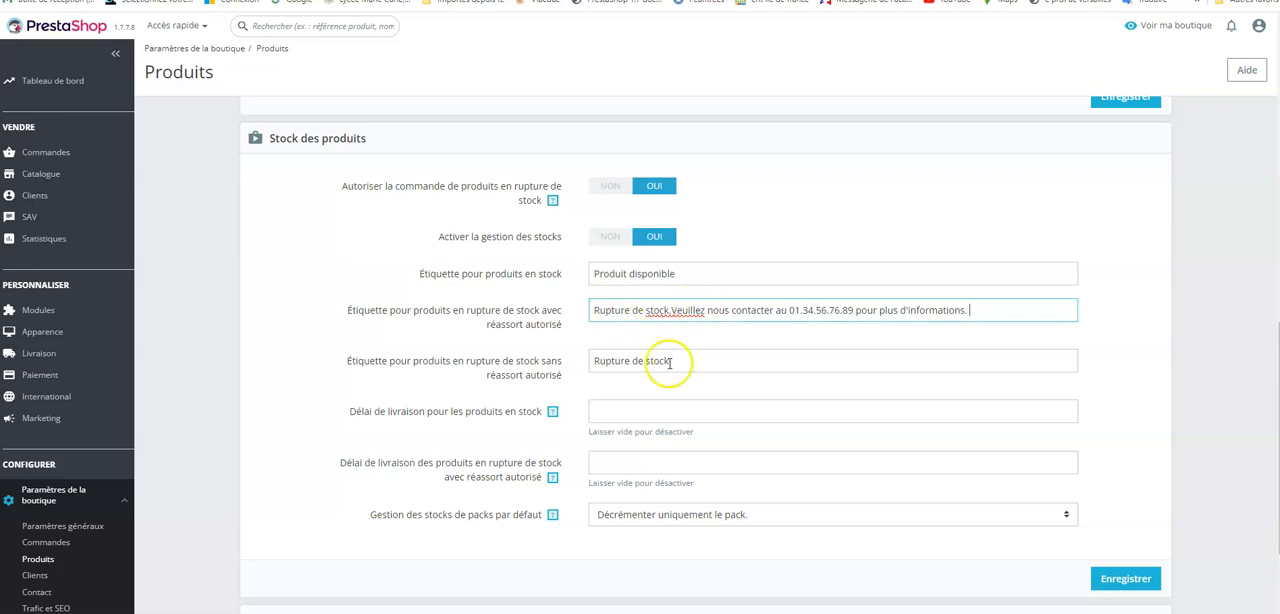
left_click(673, 310)
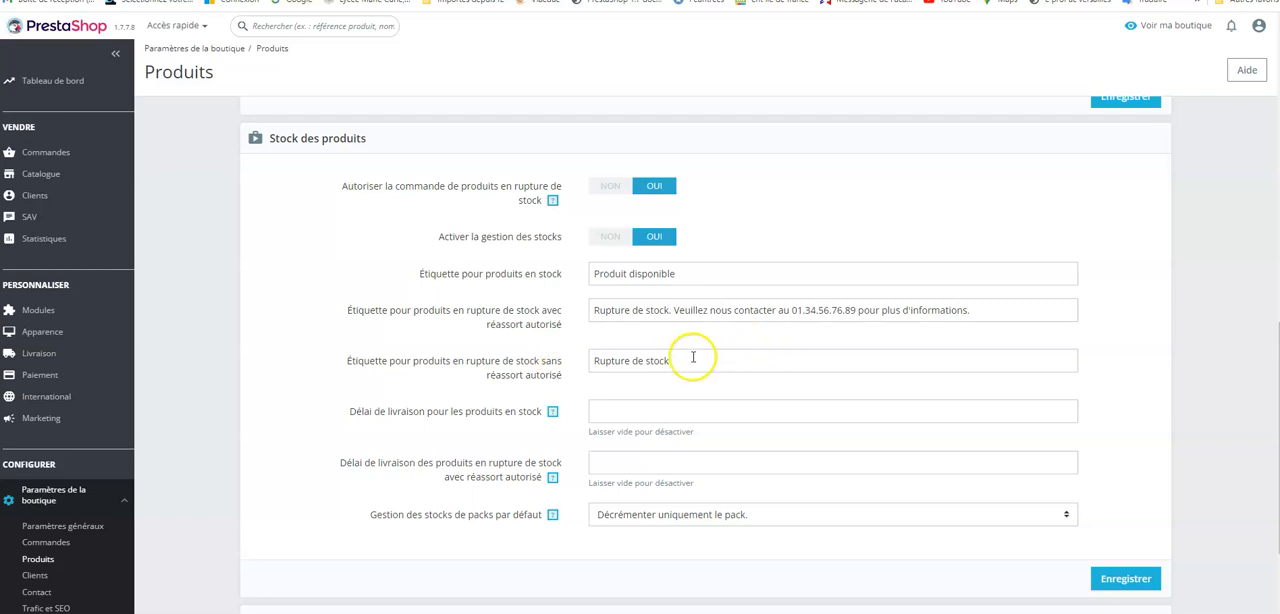
Step: Set the delivery time for in-stock products to "livraison sous 3-4 jours"
left_click(608, 409)
type("livraison sous ")
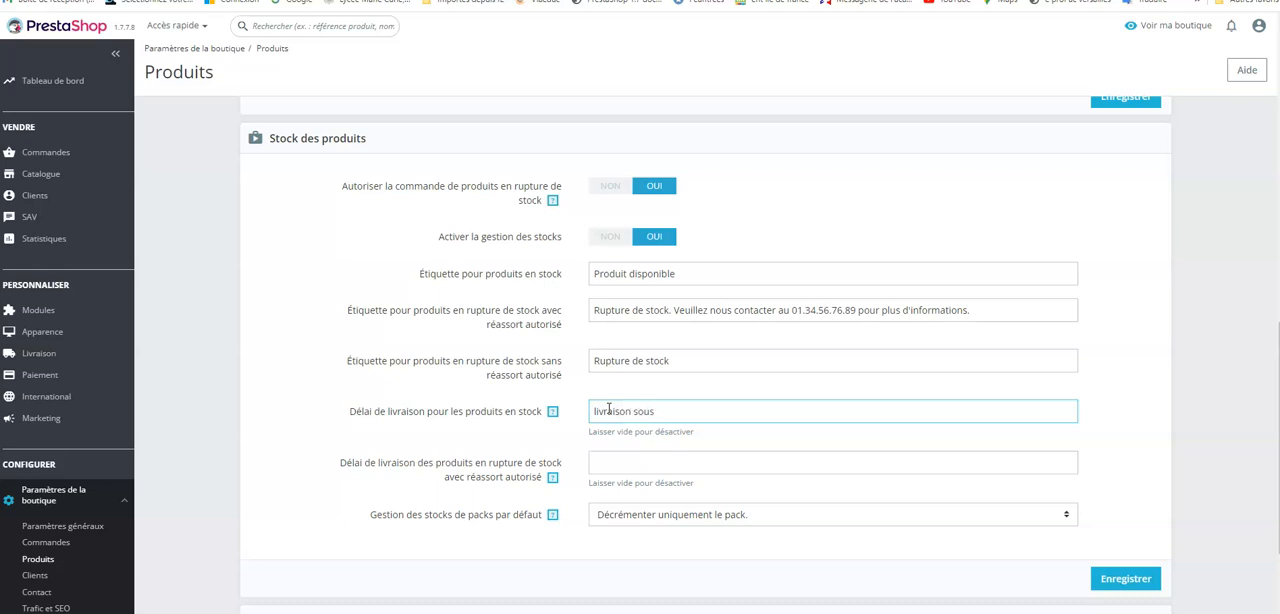
type("3-4 jours")
Step: Keep the default pack stock management at "Décrémenter uniquement le pack." and save the product stock settings
left_click(1067, 522)
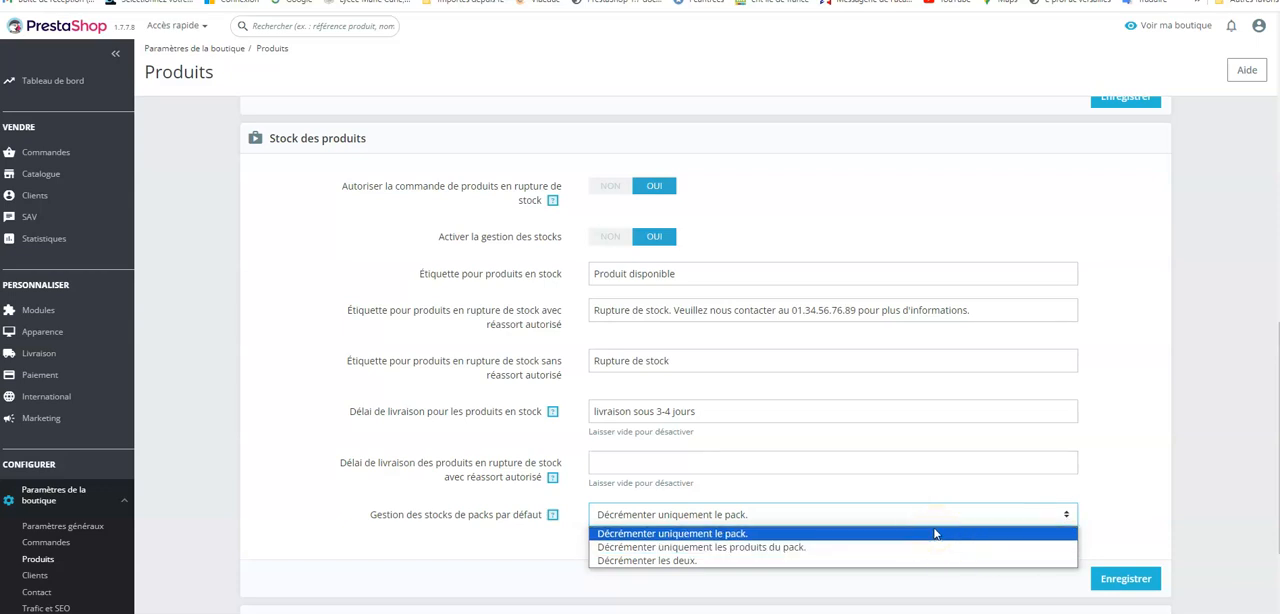
left_click(1133, 485)
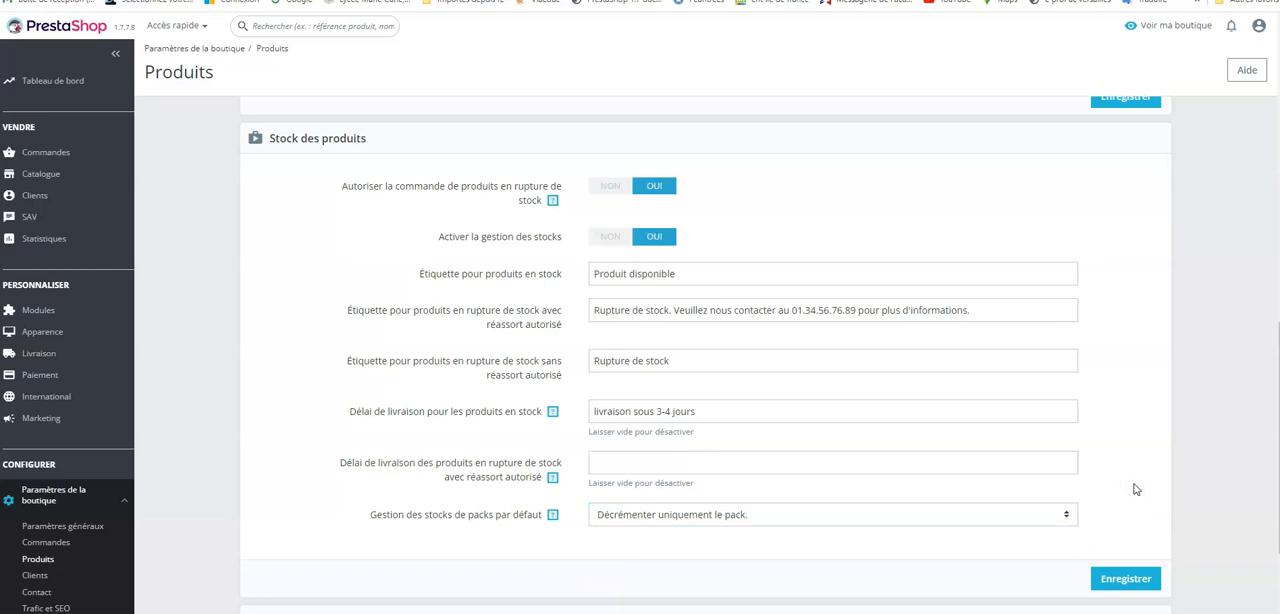
left_click(1121, 584)
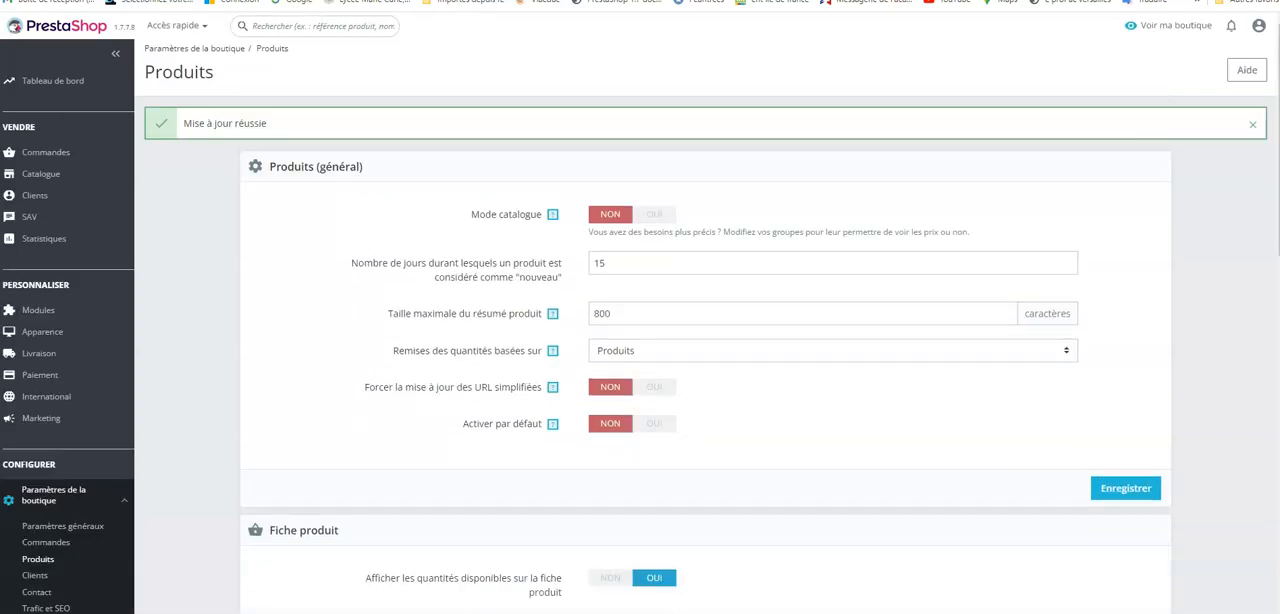
Step: Set the default sort of the product pagination to Prix du produit
scroll(788, 400, "down", 2)
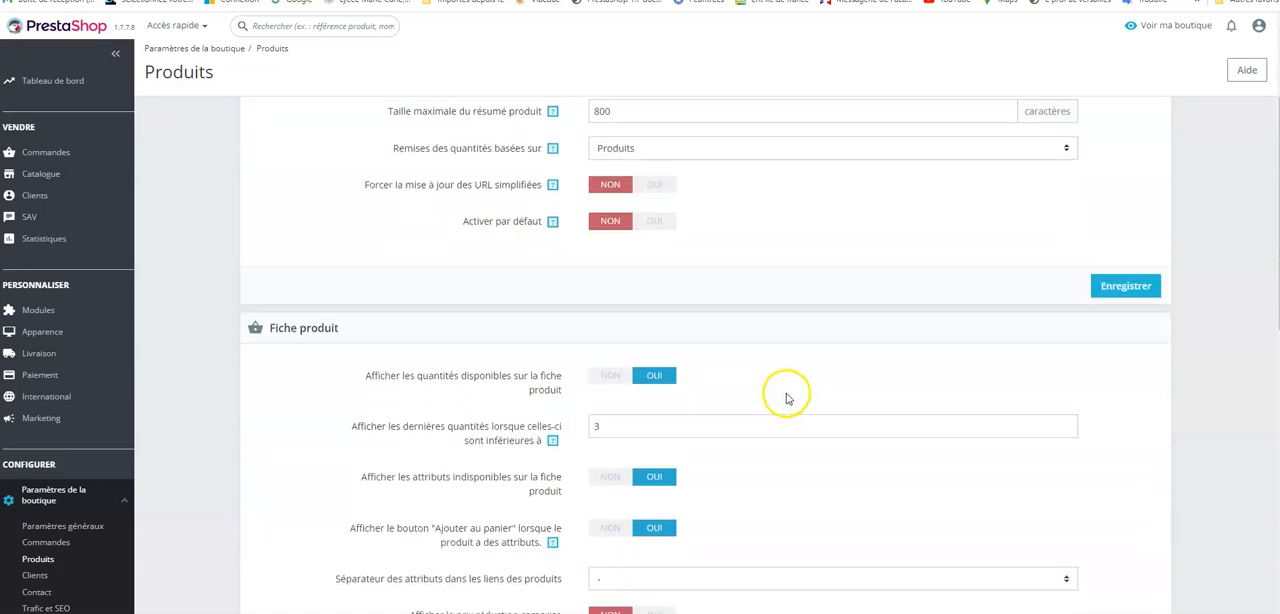
scroll(788, 400, "down", 2)
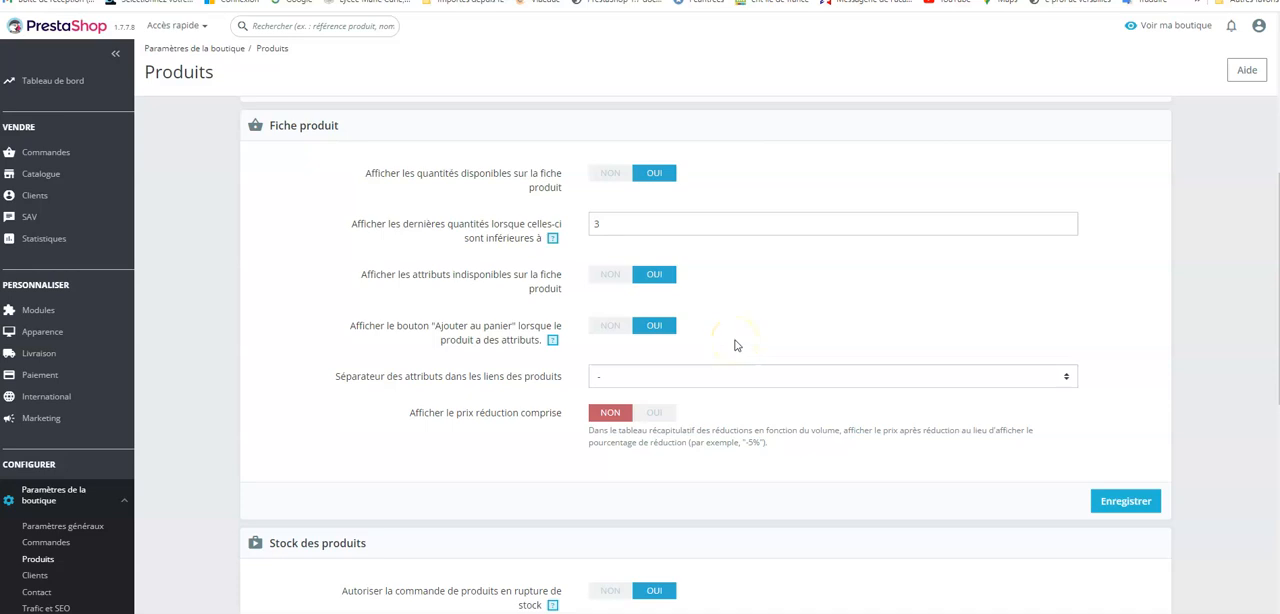
scroll(735, 345, "down", 3)
scroll(735, 343, "down", 3)
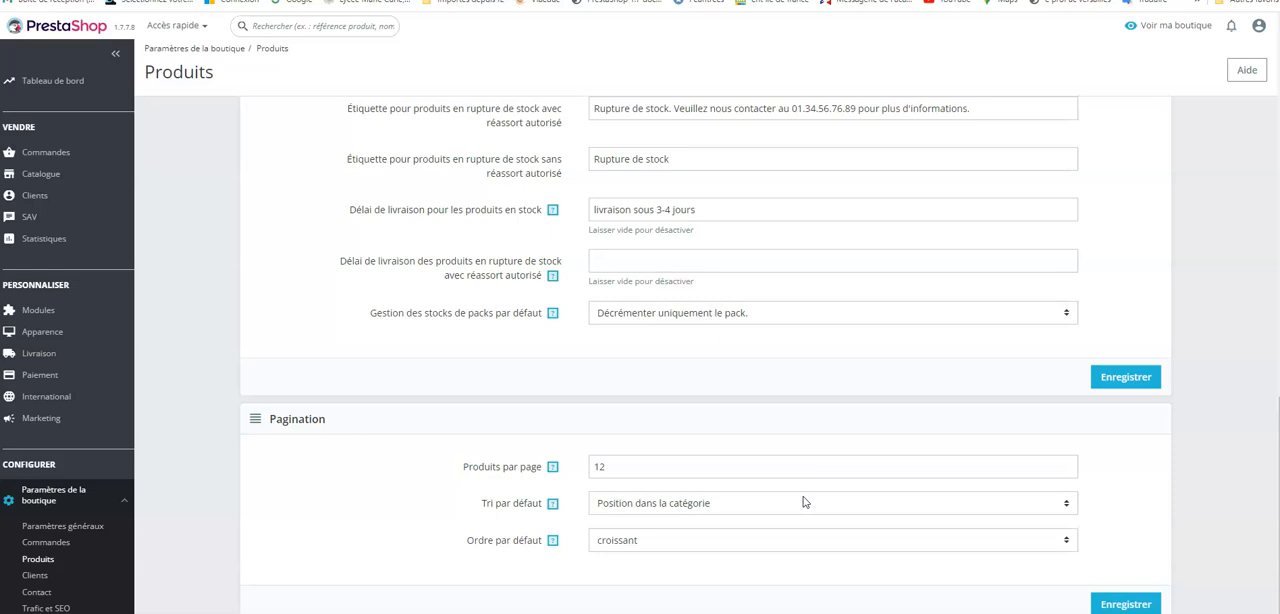
left_click(1068, 503)
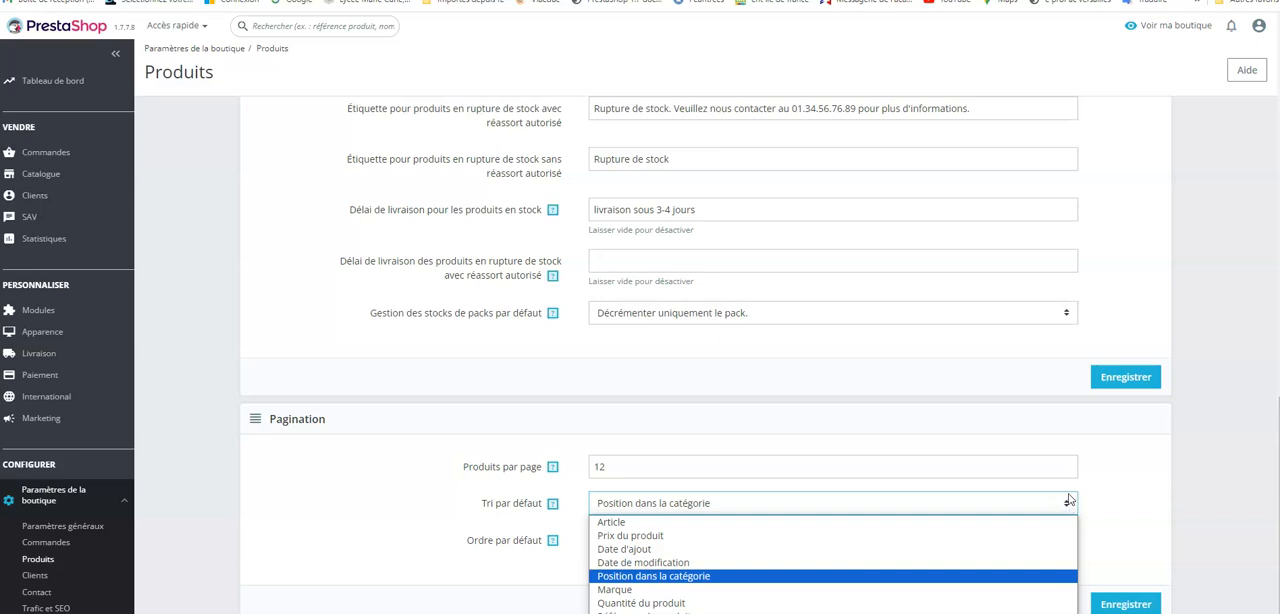
left_click(662, 545)
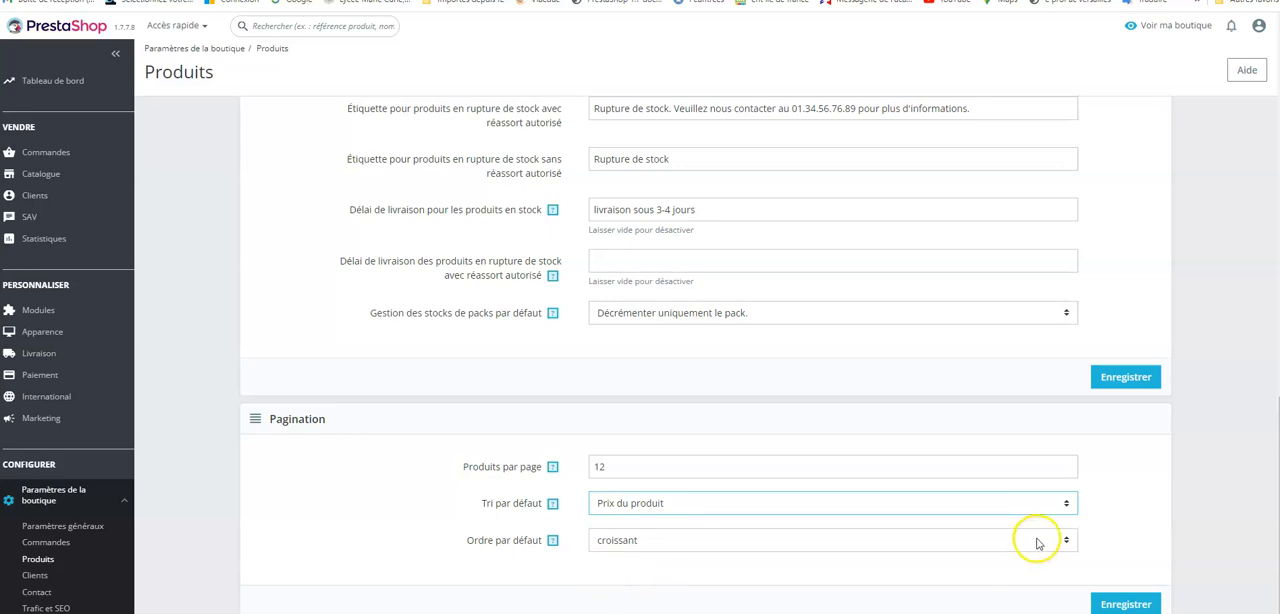
Step: Choose croissant as the default product order and save the pagination settings
left_click(1068, 540)
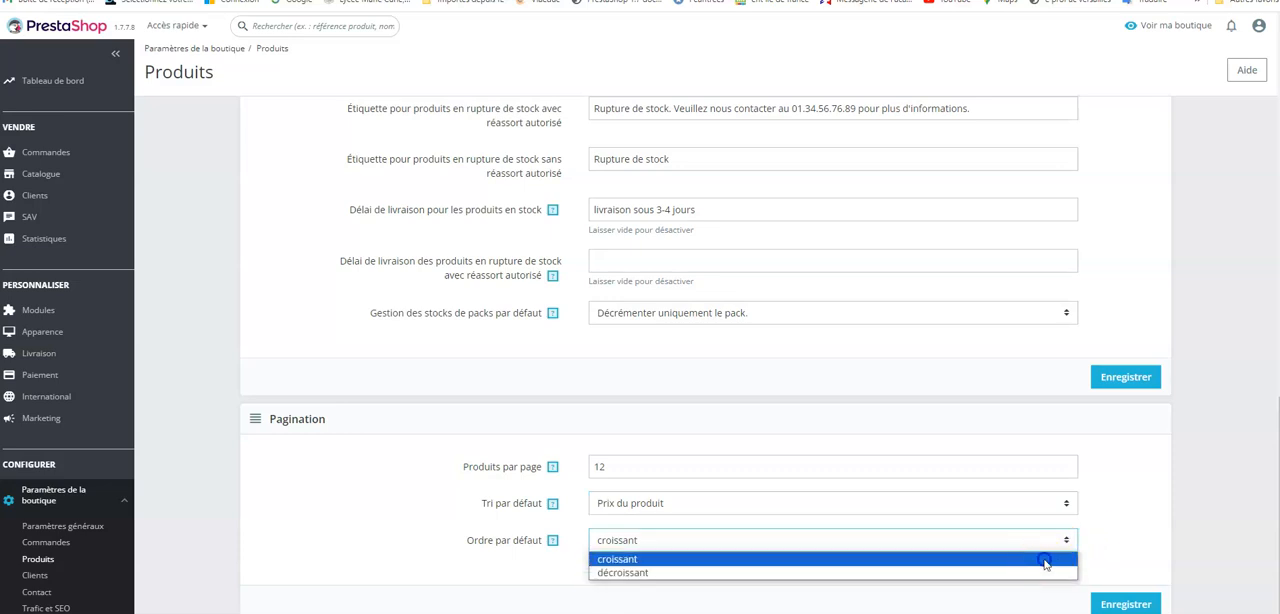
left_click(1045, 560)
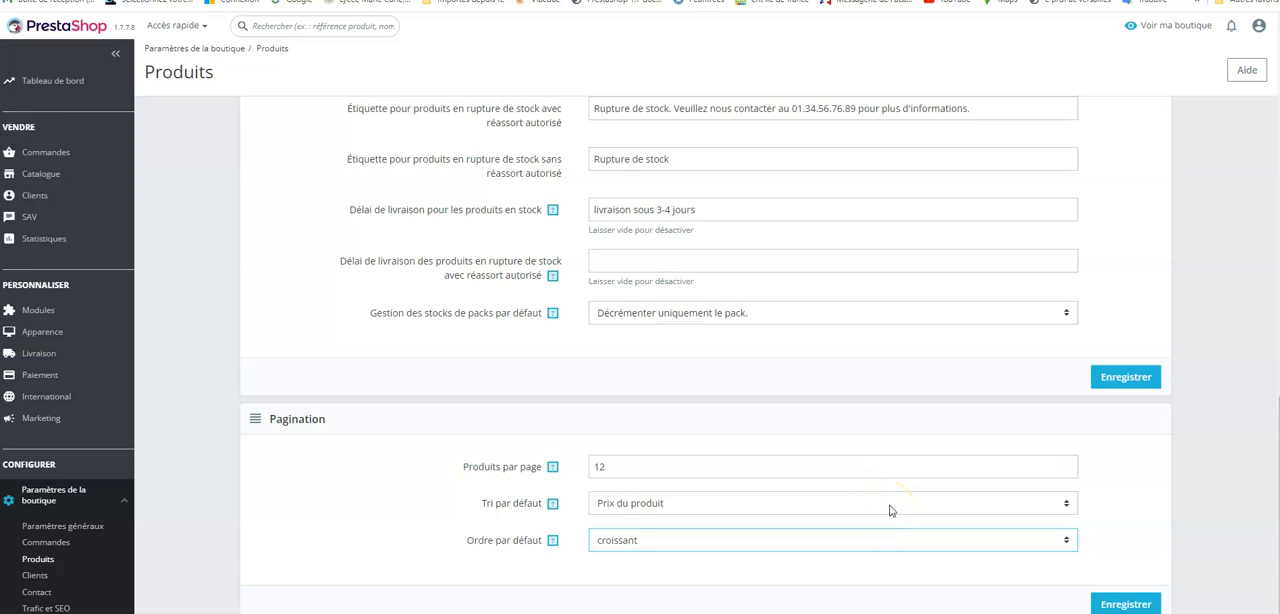
left_click(1137, 604)
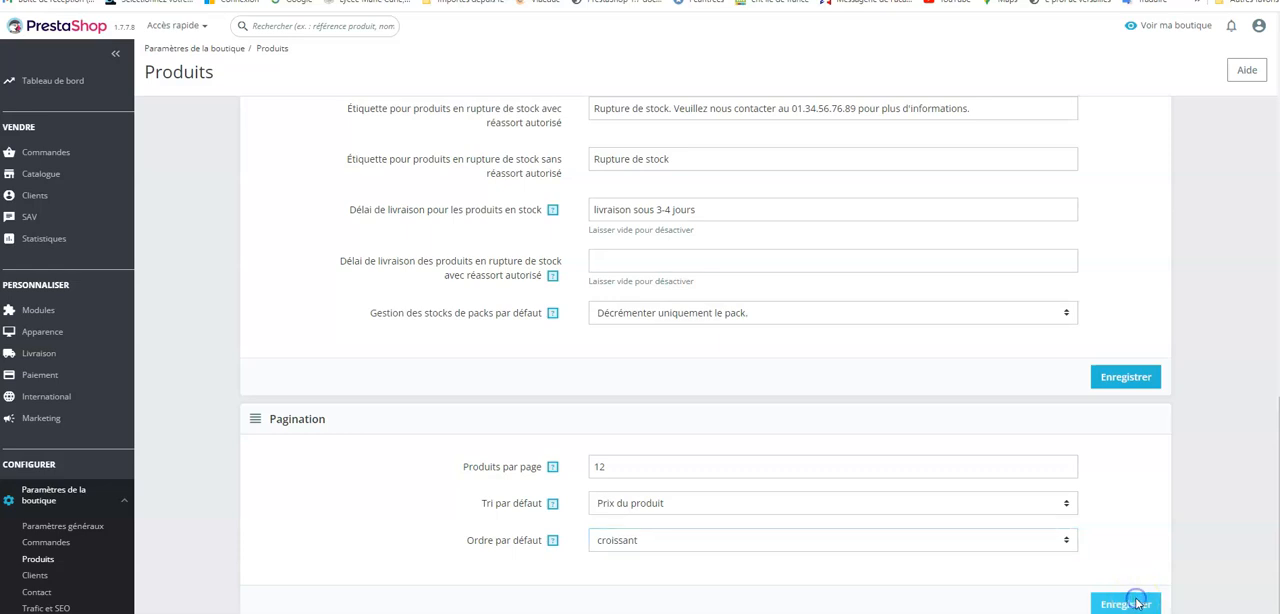